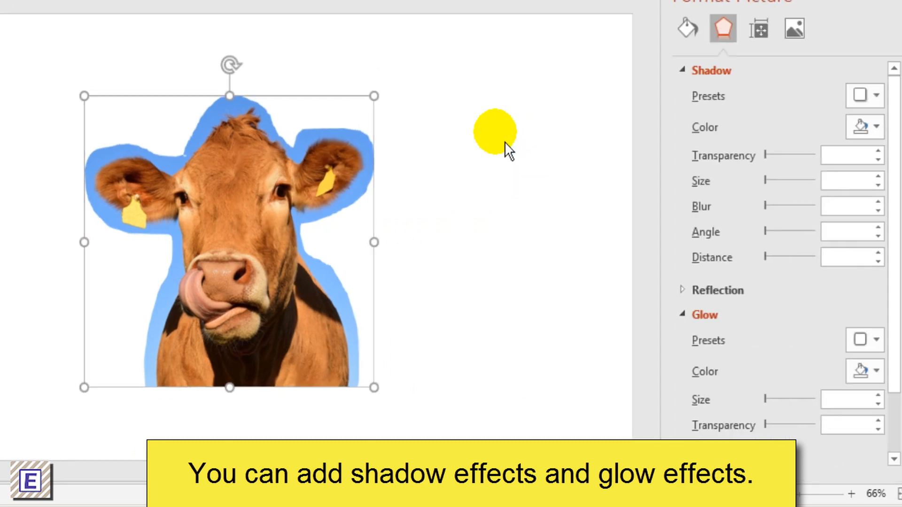
- Apply the outer bottom-right offset shadow preset to the cow picture and set its distance to 15 pt
{"action": "left_click", "coordinate": [868, 104]}
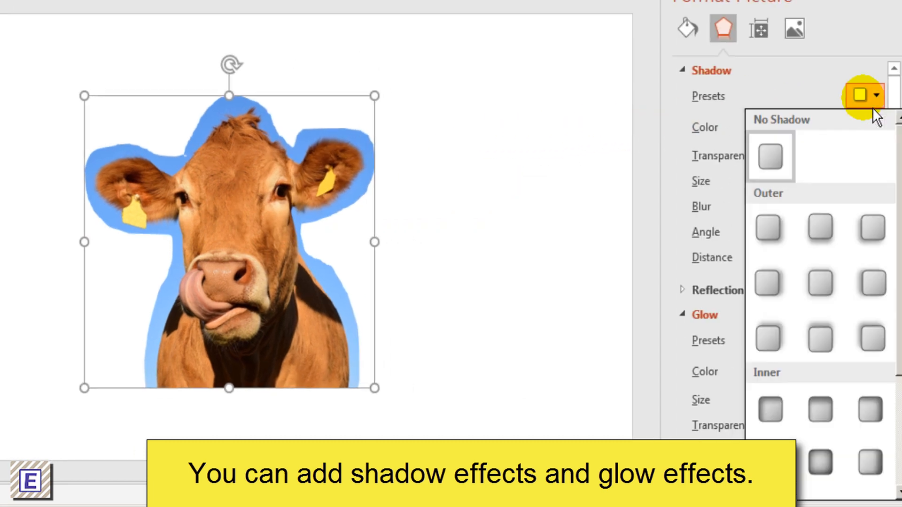
{"action": "left_click", "coordinate": [778, 241]}
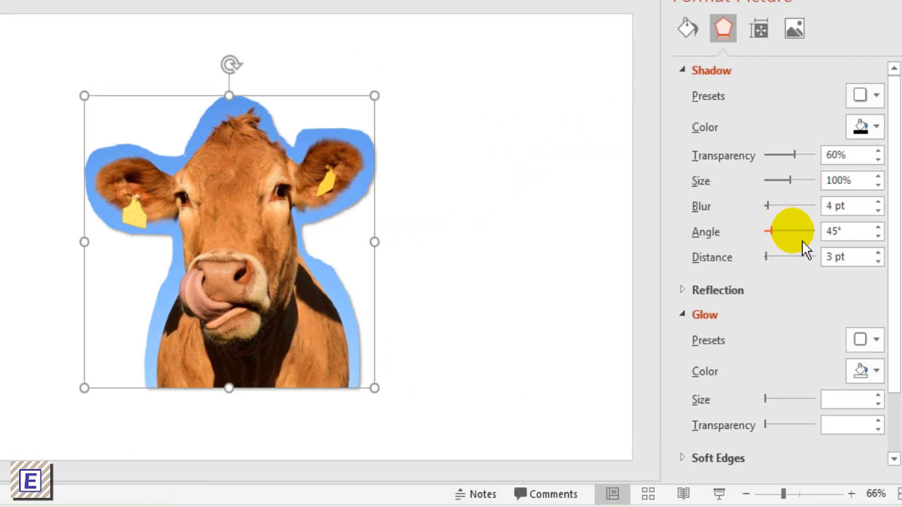
{"action": "left_click_drag", "start_coordinate": [776, 267], "coordinate": [779, 267]}
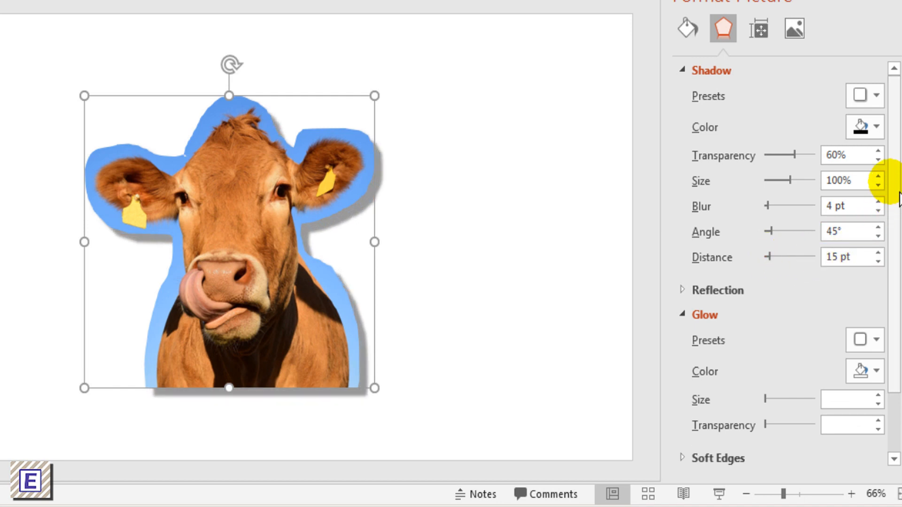
- Apply the yellow 18 pt glow preset to the cow picture, enlarge the glow slightly and close the formatting settings
{"action": "left_click_drag", "start_coordinate": [896, 193], "coordinate": [899, 237]}
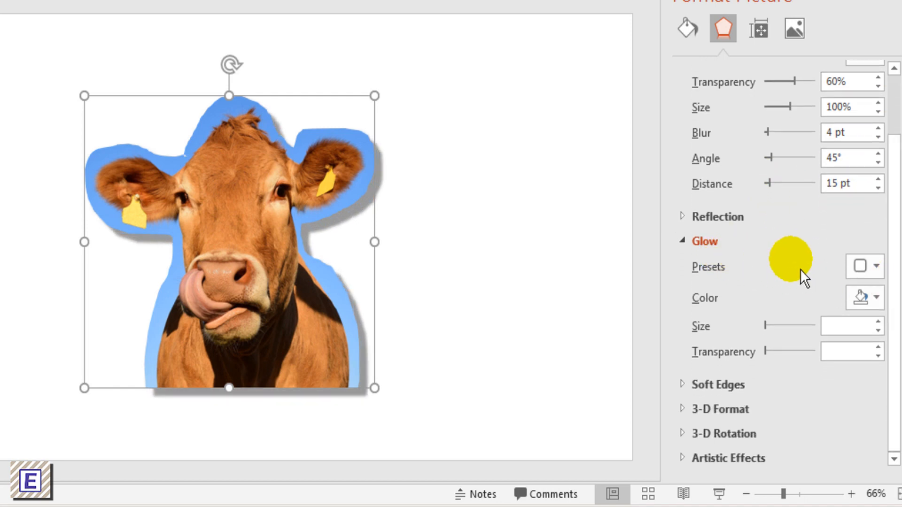
{"action": "left_click", "coordinate": [876, 267]}
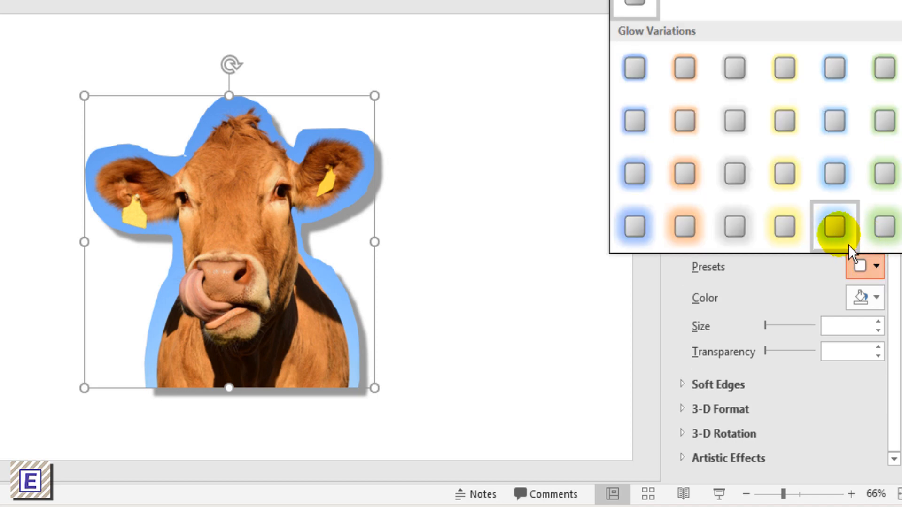
{"action": "left_click", "coordinate": [805, 234]}
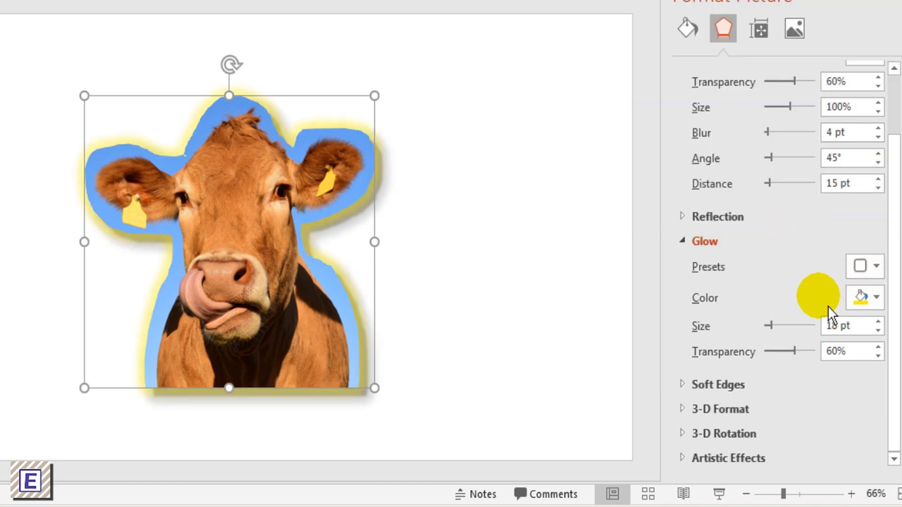
{"action": "left_click_drag", "start_coordinate": [785, 334], "coordinate": [786, 333]}
{"action": "left_click", "coordinate": [501, 264]}
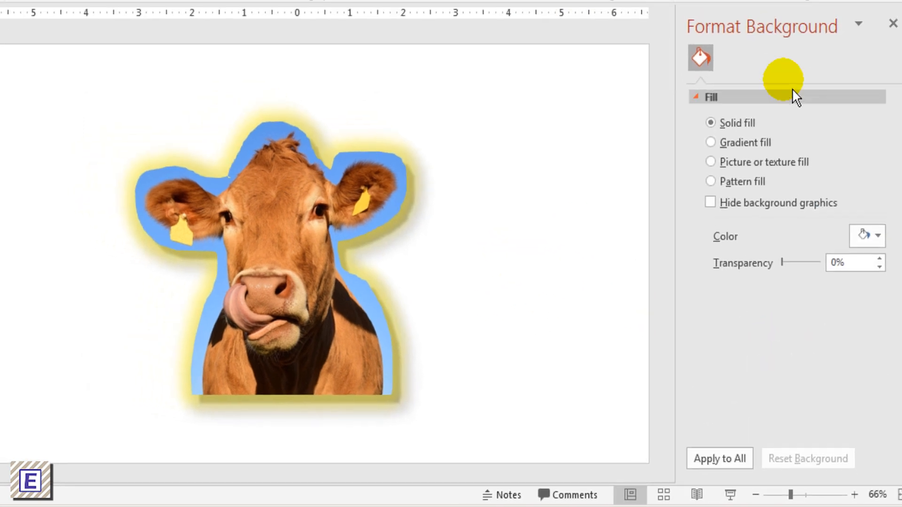
{"action": "left_click", "coordinate": [893, 24]}
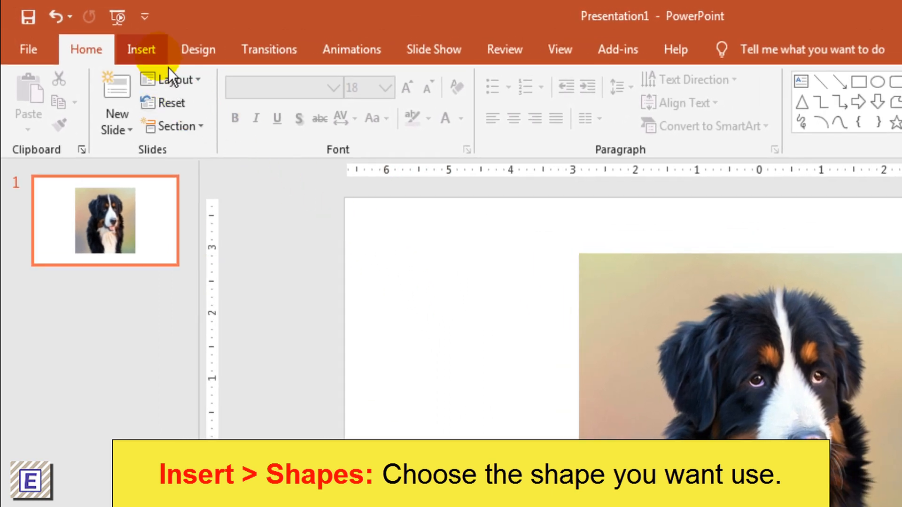
- Insert a large 7-point star shape and position it centrally over the dog's head and chest
{"action": "left_click", "coordinate": [142, 51]}
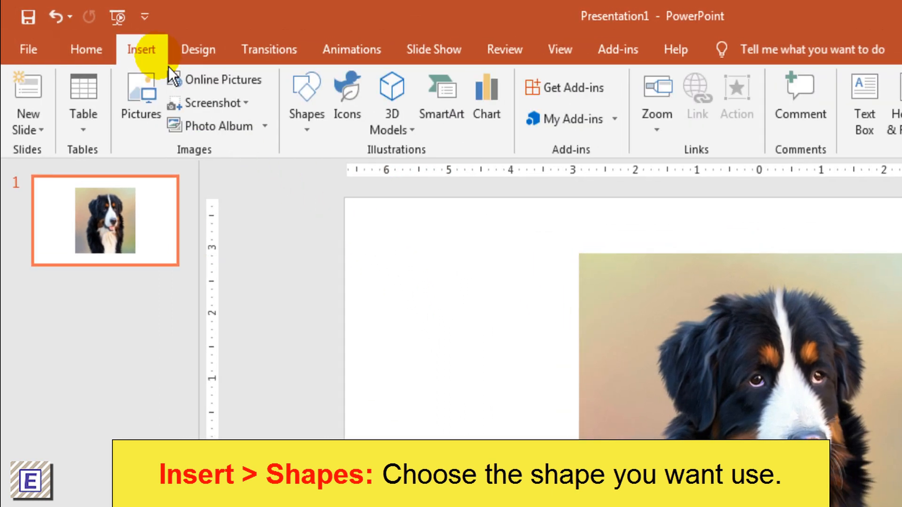
{"action": "left_click", "coordinate": [300, 121]}
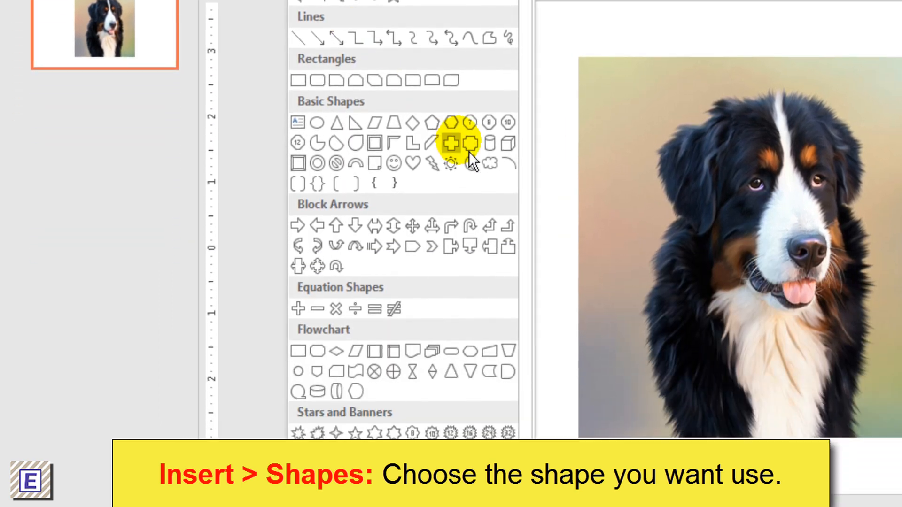
{"action": "scroll", "coordinate": [537, 248], "scroll_direction": "down", "scroll_amount": 2}
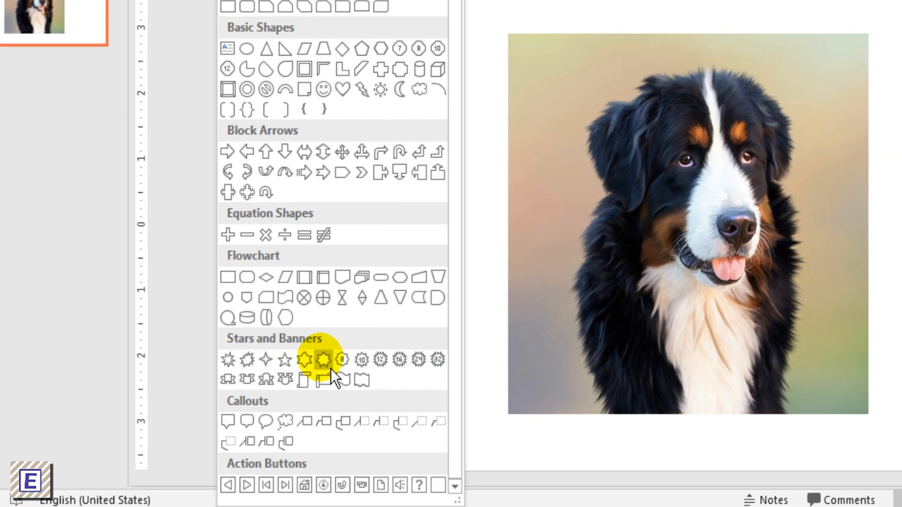
{"action": "left_click", "coordinate": [331, 368]}
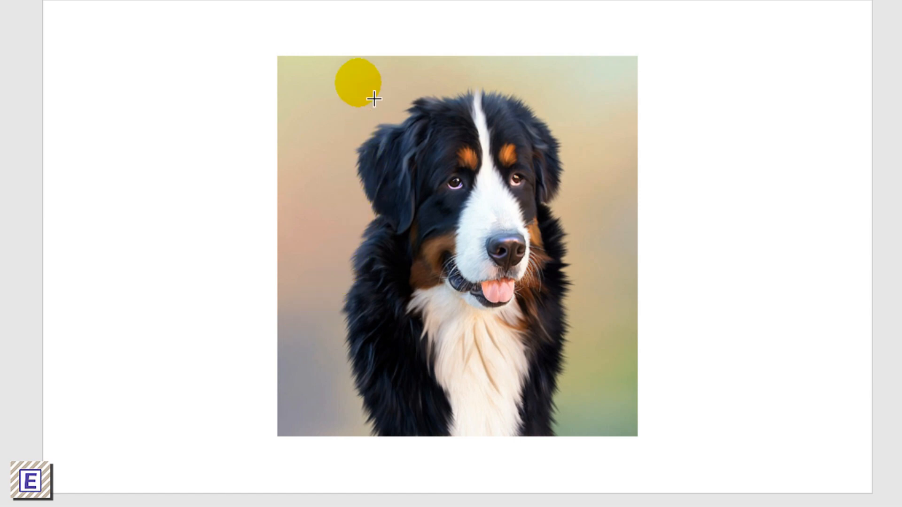
{"action": "left_click_drag", "start_coordinate": [374, 99], "coordinate": [561, 440]}
{"action": "left_click_drag", "start_coordinate": [499, 342], "coordinate": [453, 316]}
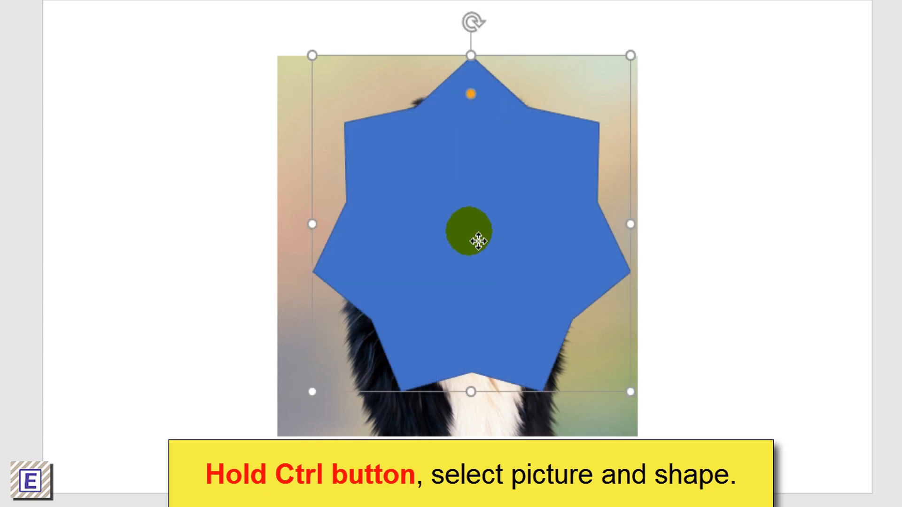
{"action": "left_click_drag", "start_coordinate": [477, 240], "coordinate": [478, 242]}
{"action": "left_click", "coordinate": [743, 193]}
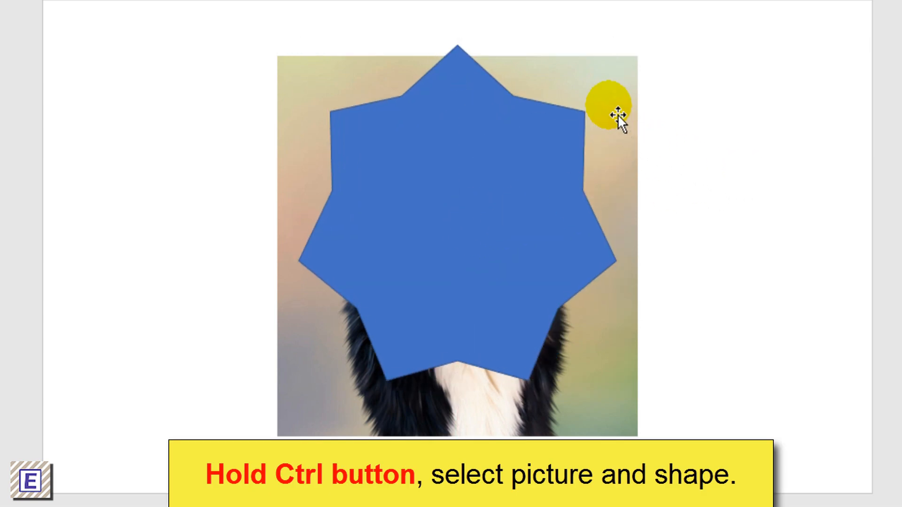
- Crop the dog picture to the star by merging the picture and the shape with Intersect
{"action": "left_click", "coordinate": [618, 115]}
{"action": "left_click", "coordinate": [538, 145], "text": "ctrl"}
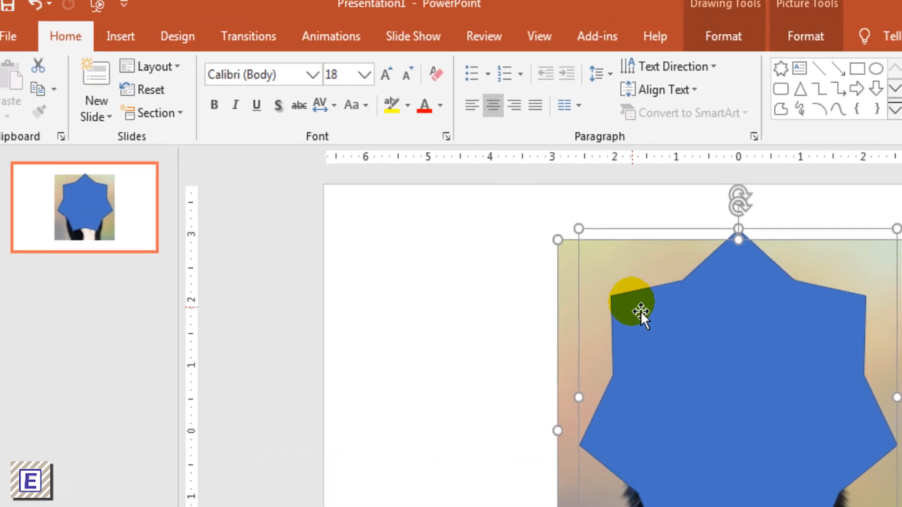
{"action": "left_click", "coordinate": [724, 47]}
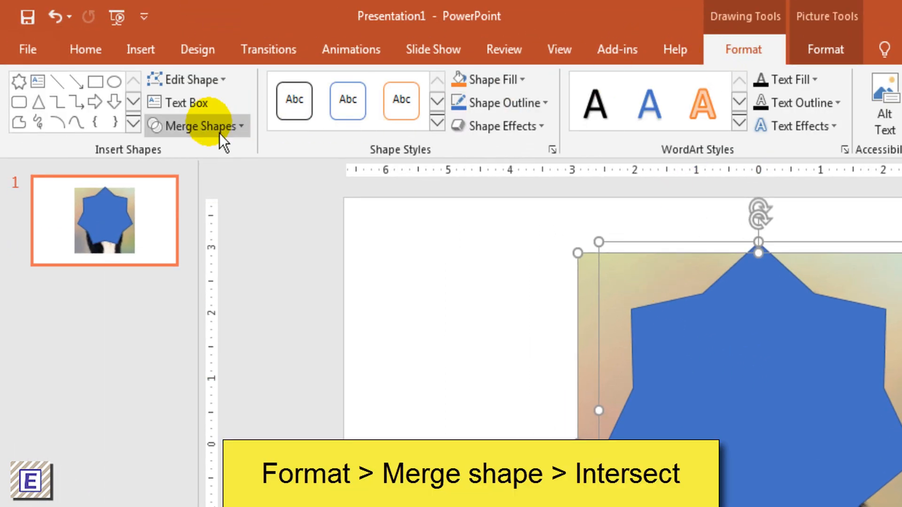
{"action": "left_click", "coordinate": [219, 134]}
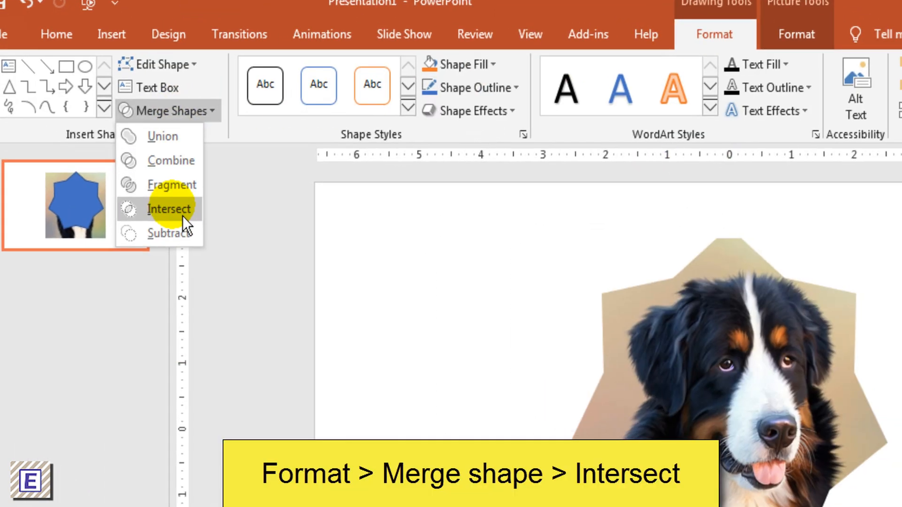
{"action": "left_click", "coordinate": [209, 226]}
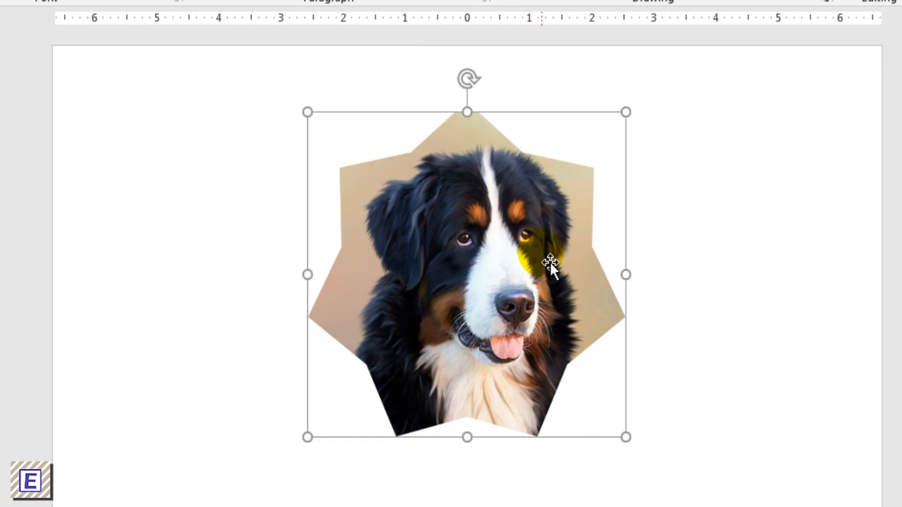
- Give the star-shaped dog picture an outer bottom-right offset shadow with a distance of 24 pt, and close the formatting settings
{"action": "right_click", "coordinate": [547, 245]}
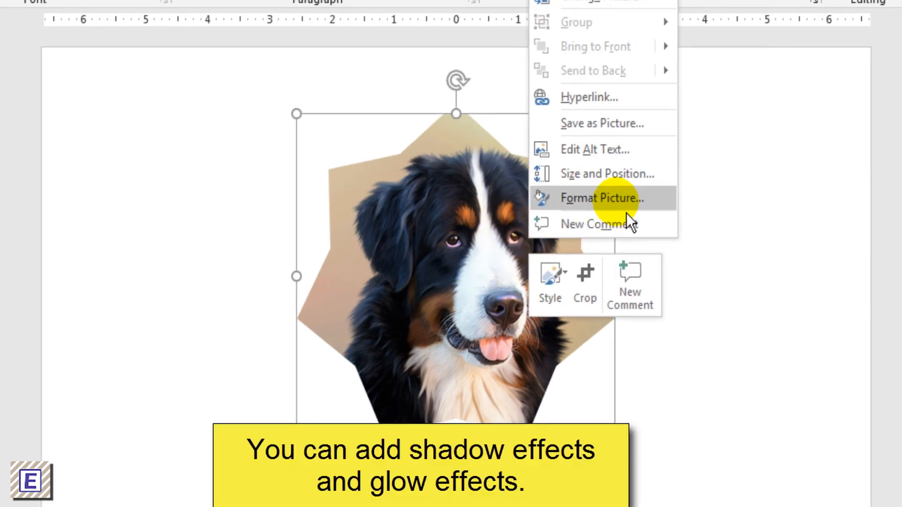
{"action": "left_click", "coordinate": [627, 210]}
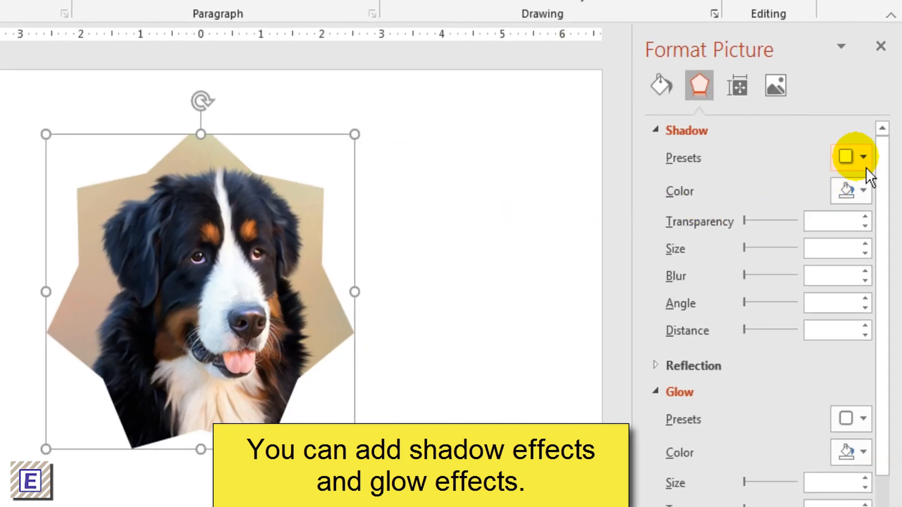
{"action": "left_click", "coordinate": [865, 167]}
{"action": "left_click", "coordinate": [750, 299]}
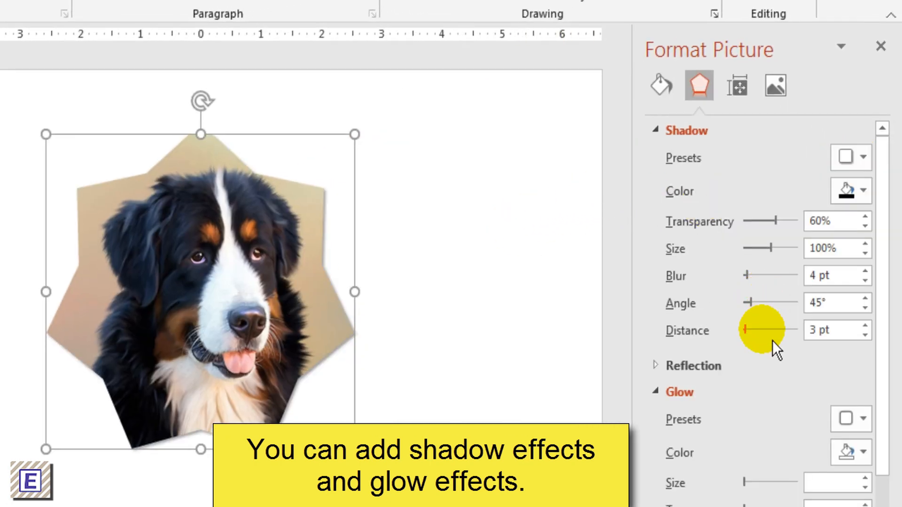
{"action": "left_click_drag", "start_coordinate": [754, 342], "coordinate": [760, 340]}
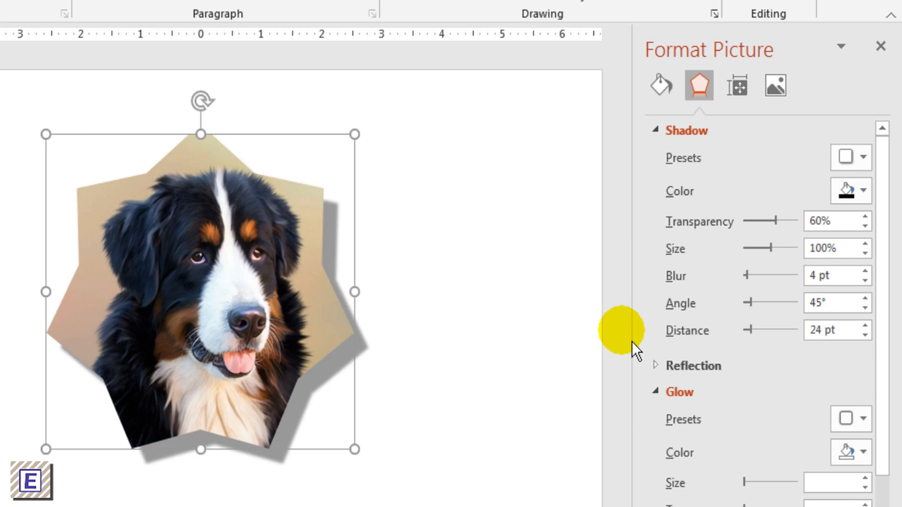
{"action": "left_click", "coordinate": [569, 342]}
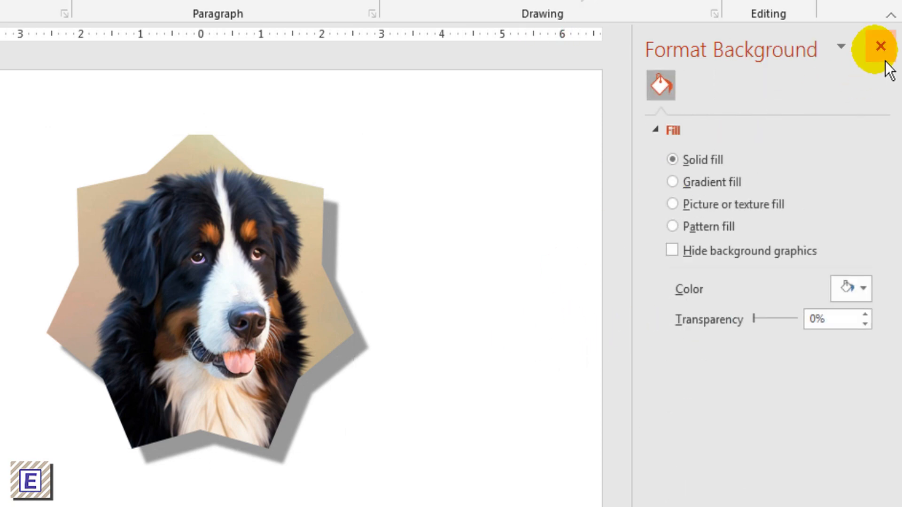
{"action": "left_click", "coordinate": [884, 60]}
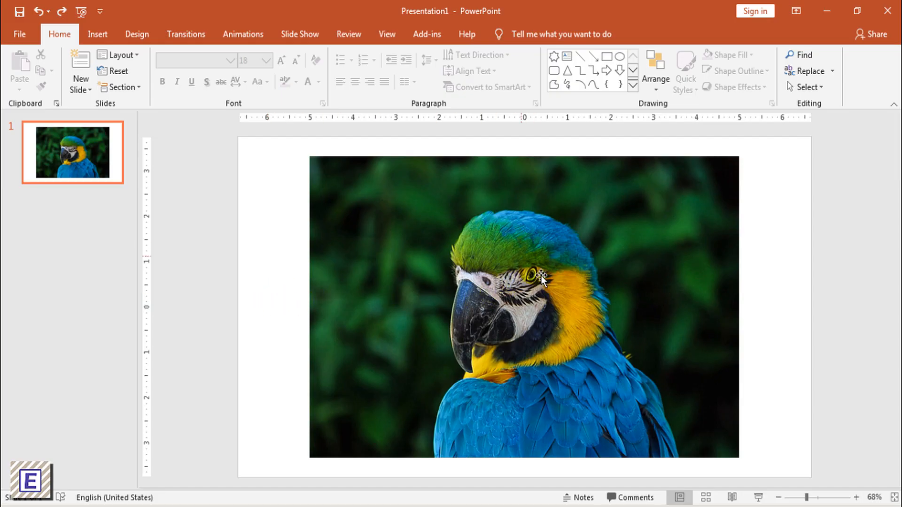
- Crop the parrot picture to a 16:9 landscape aspect ratio, and move and enlarge it to cover the slide
{"action": "left_click", "coordinate": [589, 246]}
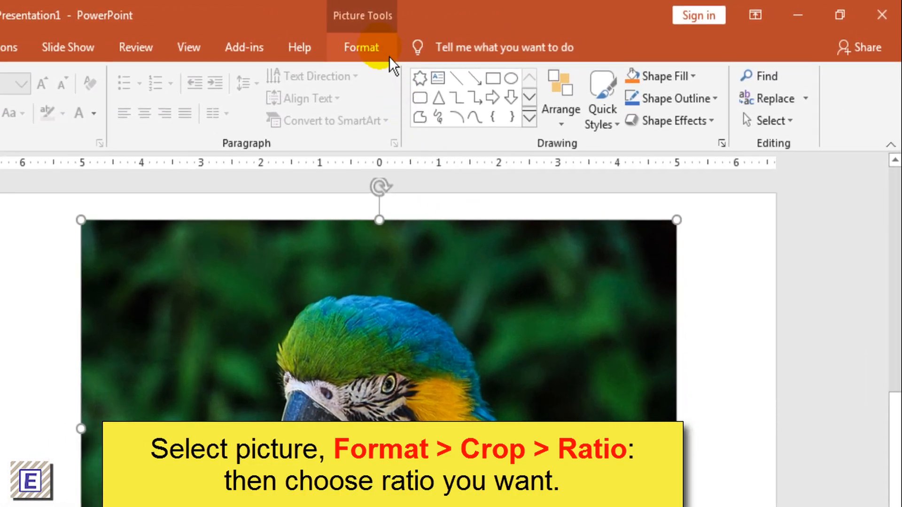
{"action": "left_click", "coordinate": [526, 35]}
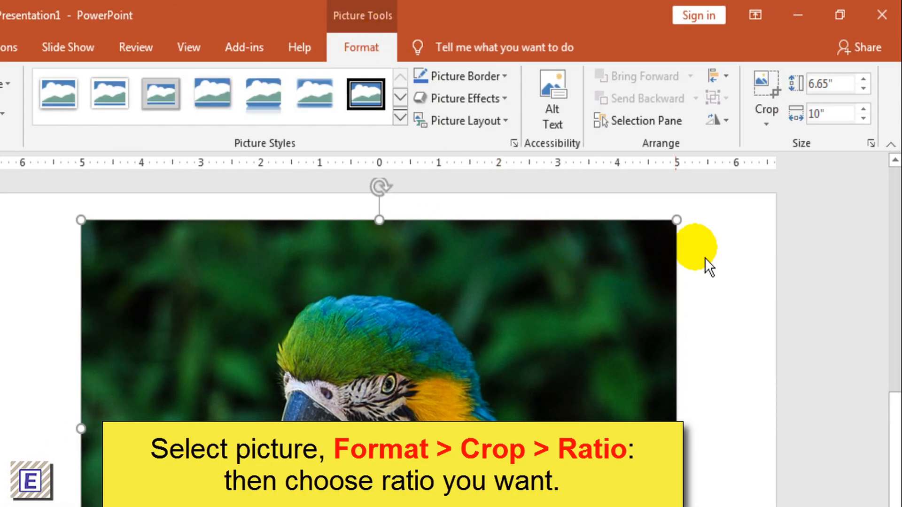
{"action": "left_click", "coordinate": [782, 127]}
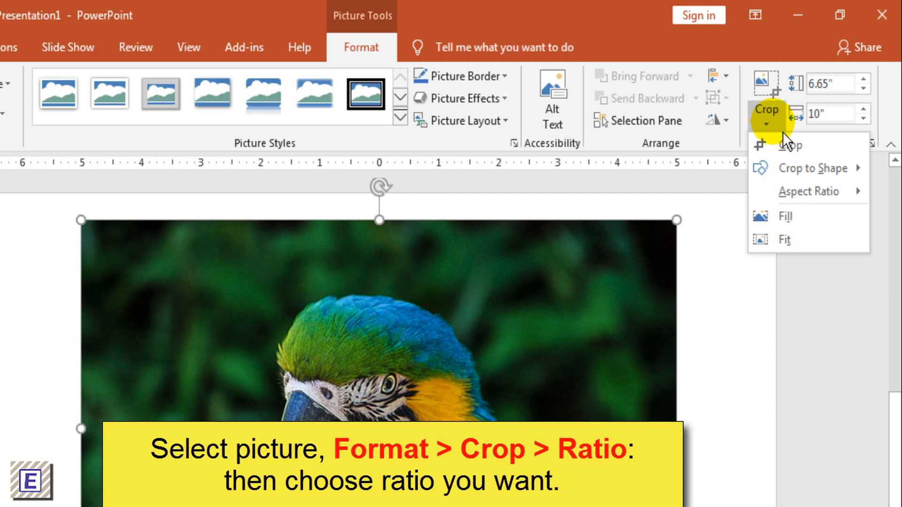
{"action": "mouse_move", "coordinate": [761, 197]}
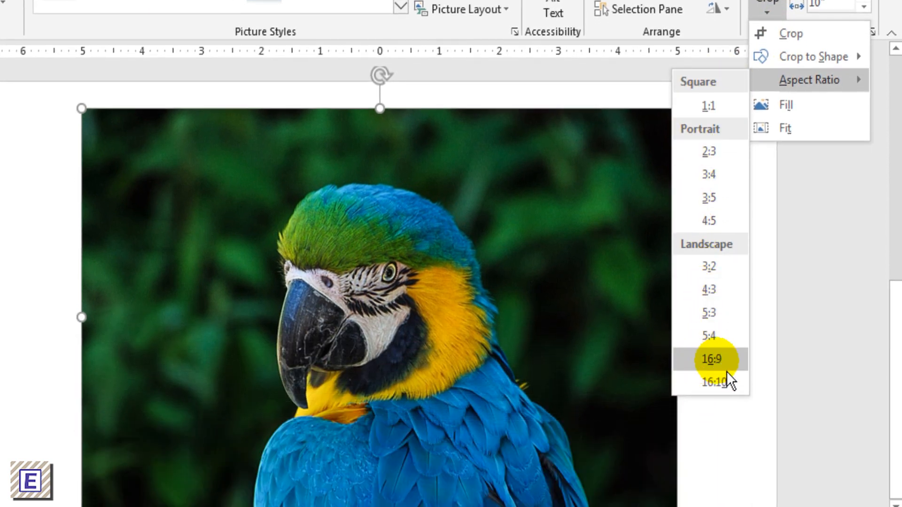
{"action": "left_click", "coordinate": [722, 370]}
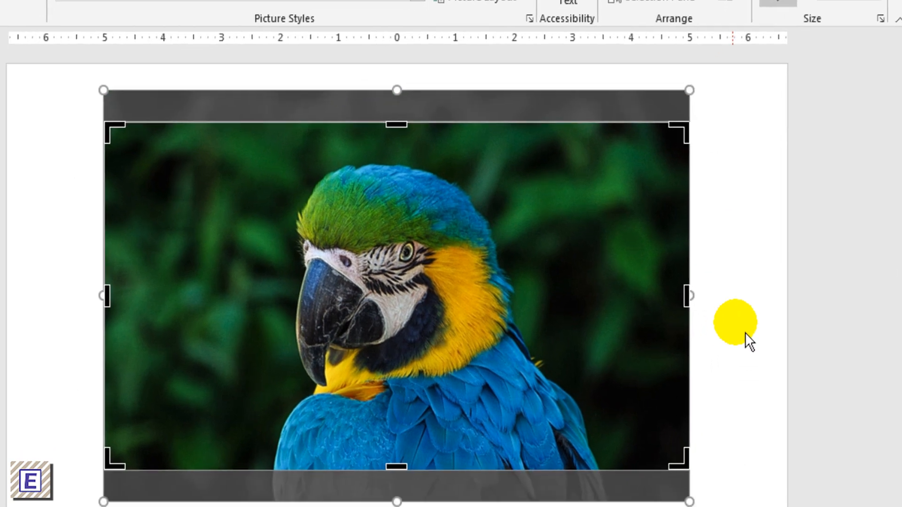
{"action": "left_click", "coordinate": [729, 354]}
{"action": "left_click", "coordinate": [704, 287]}
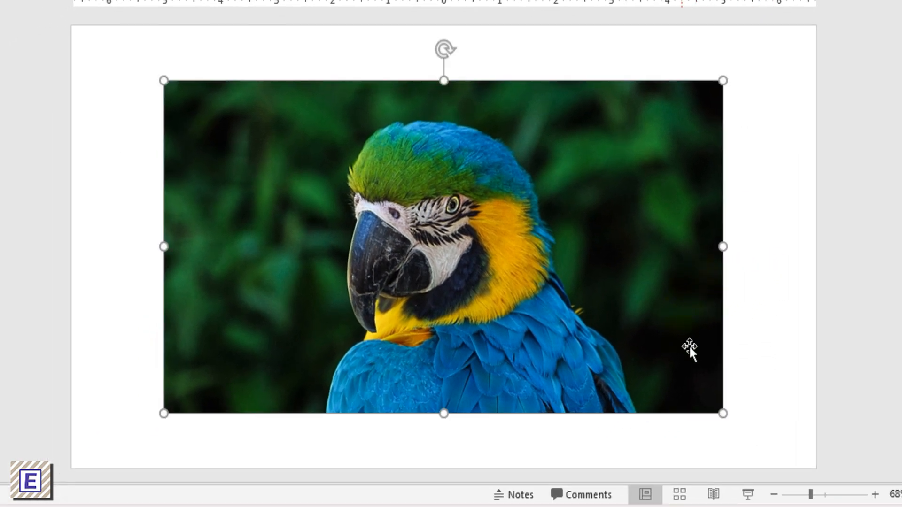
{"action": "left_click_drag", "start_coordinate": [689, 346], "coordinate": [589, 292]}
{"action": "left_click_drag", "start_coordinate": [633, 362], "coordinate": [789, 484]}
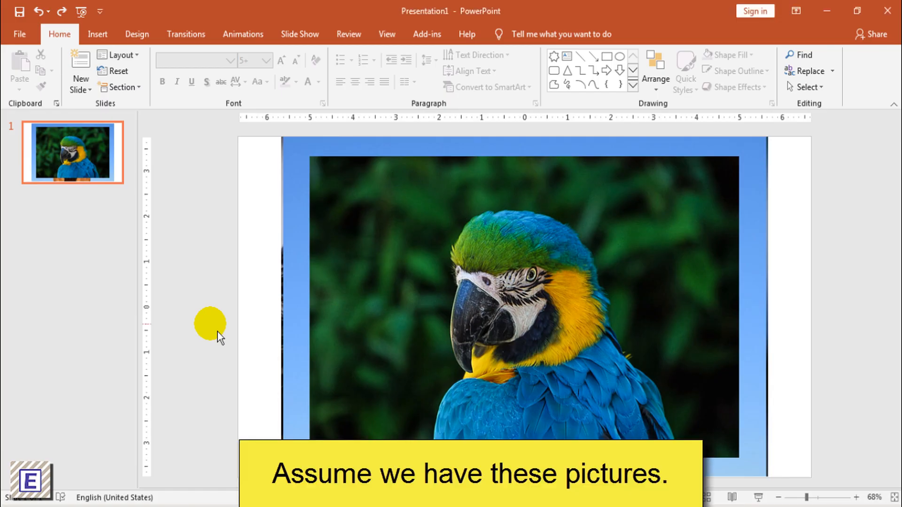
- Rearrange the overlapping pictures by moving the hen left over the cow and shifting the rear blue-grey picture and the cow right
{"action": "left_click", "coordinate": [374, 251]}
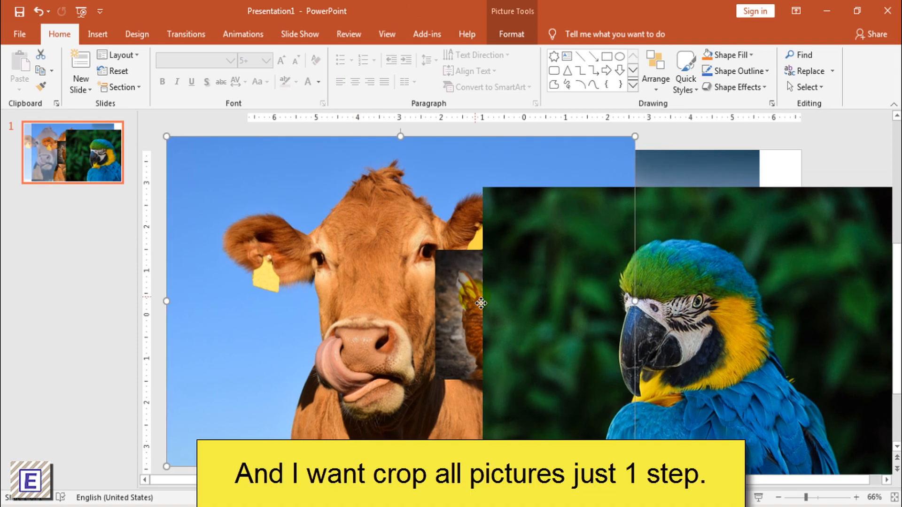
{"action": "left_click_drag", "start_coordinate": [520, 303], "coordinate": [389, 321]}
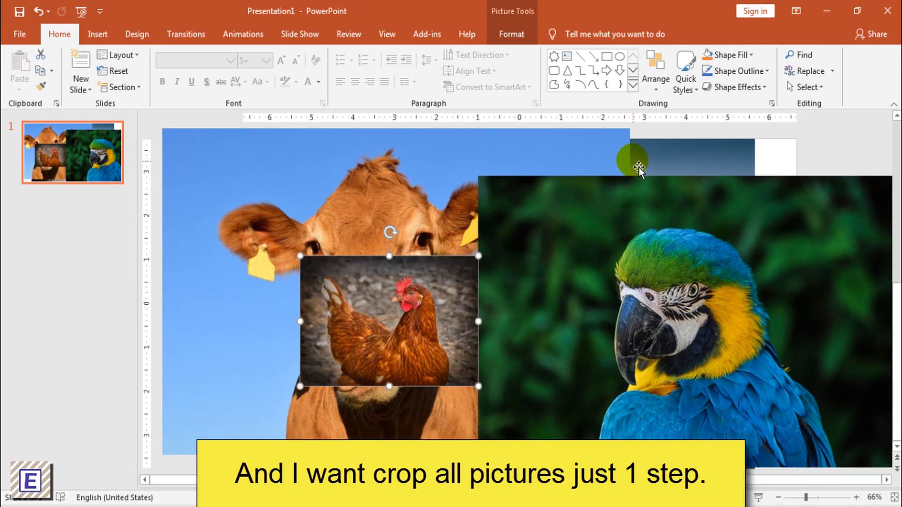
{"action": "left_click_drag", "start_coordinate": [679, 161], "coordinate": [758, 172]}
{"action": "left_click_drag", "start_coordinate": [304, 182], "coordinate": [422, 224]}
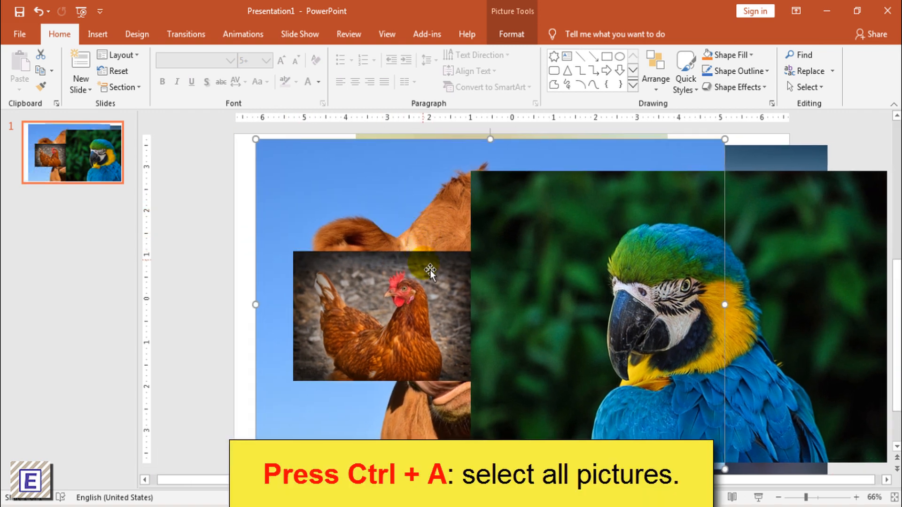
- Select all the pictures on the slide and apply the picture layout with one large circle linked to smaller circles
{"action": "left_click", "coordinate": [220, 305]}
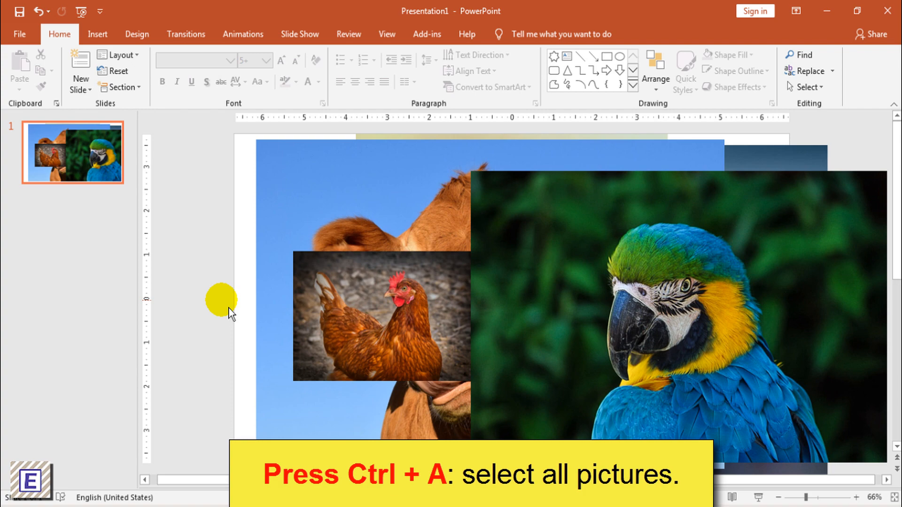
{"action": "key", "text": "ctrl+a"}
{"action": "left_click", "coordinate": [304, 251]}
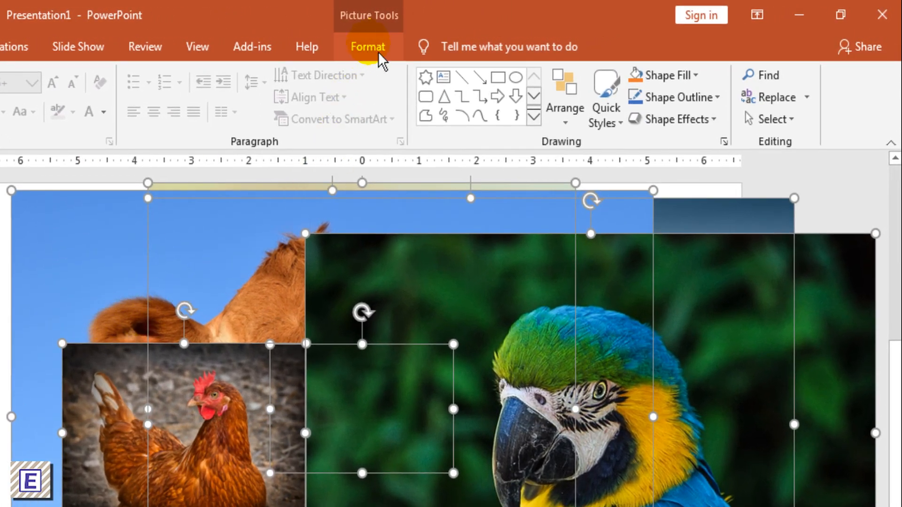
{"action": "left_click", "coordinate": [379, 51]}
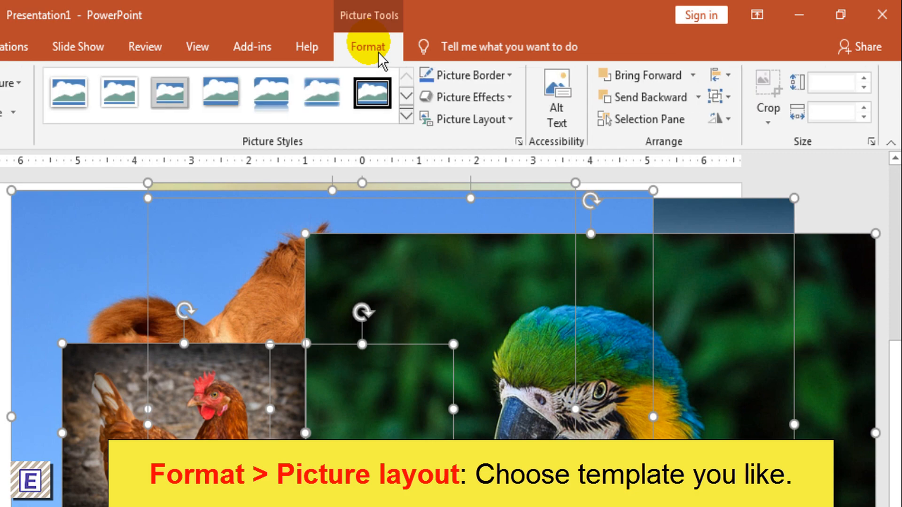
{"action": "left_click", "coordinate": [486, 128]}
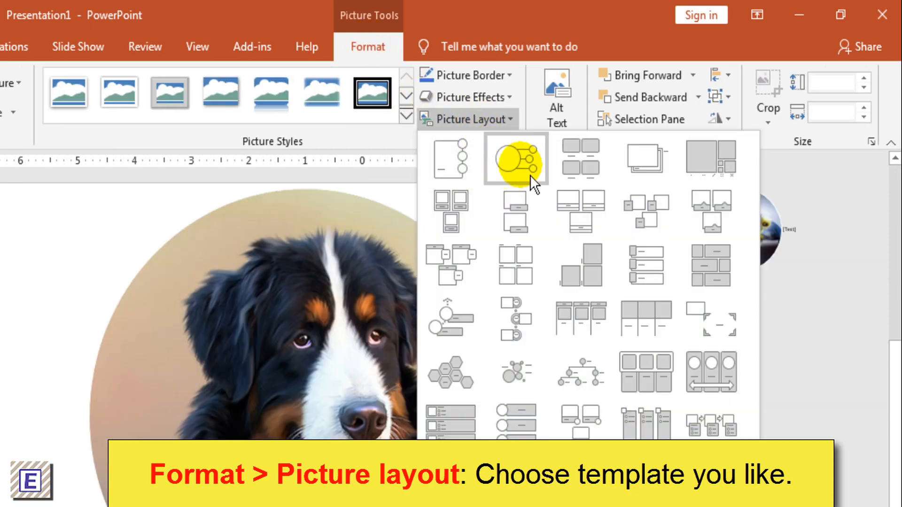
{"action": "left_click", "coordinate": [536, 177]}
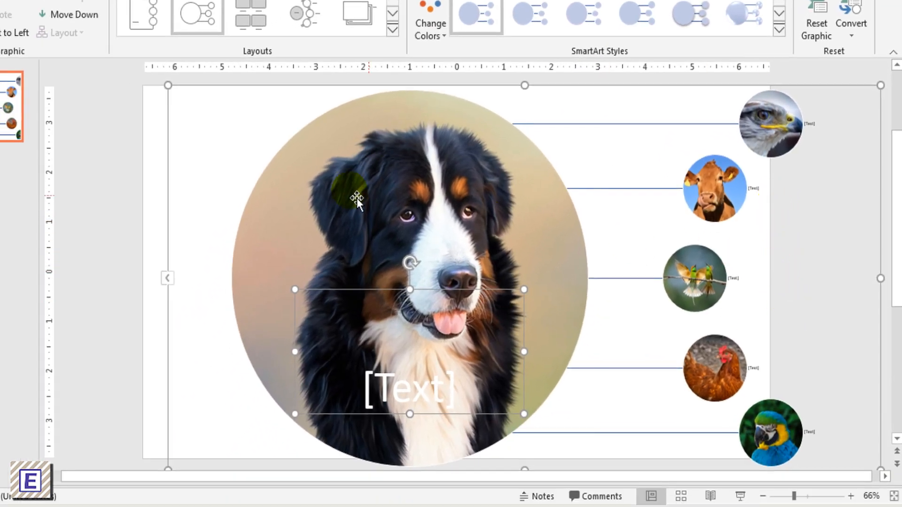
- Ungroup the whole circular picture graphic and deselect it
{"action": "left_click", "coordinate": [169, 181]}
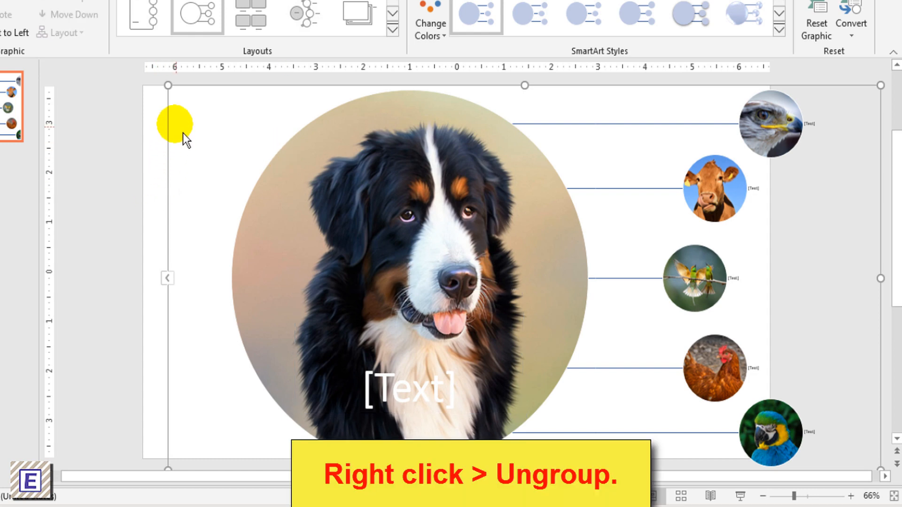
{"action": "right_click", "coordinate": [172, 127]}
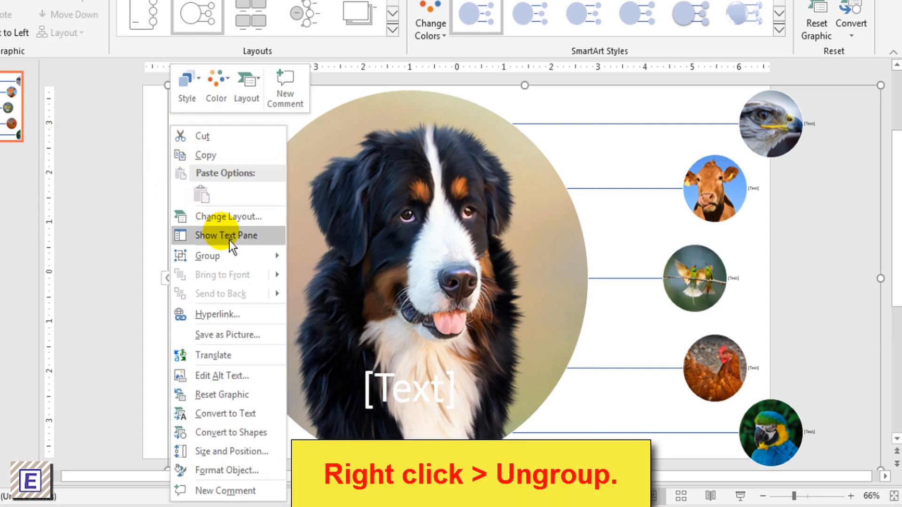
{"action": "mouse_move", "coordinate": [247, 257]}
{"action": "left_click", "coordinate": [335, 298]}
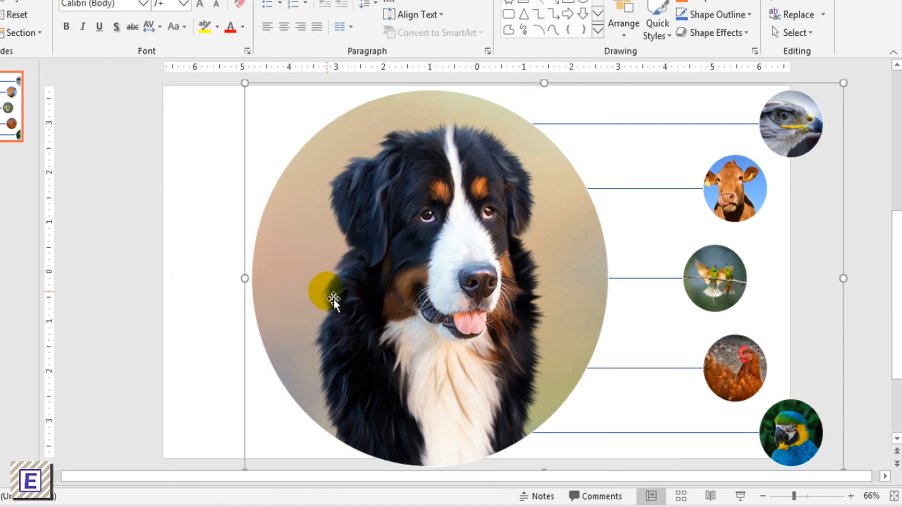
{"action": "left_click", "coordinate": [193, 260]}
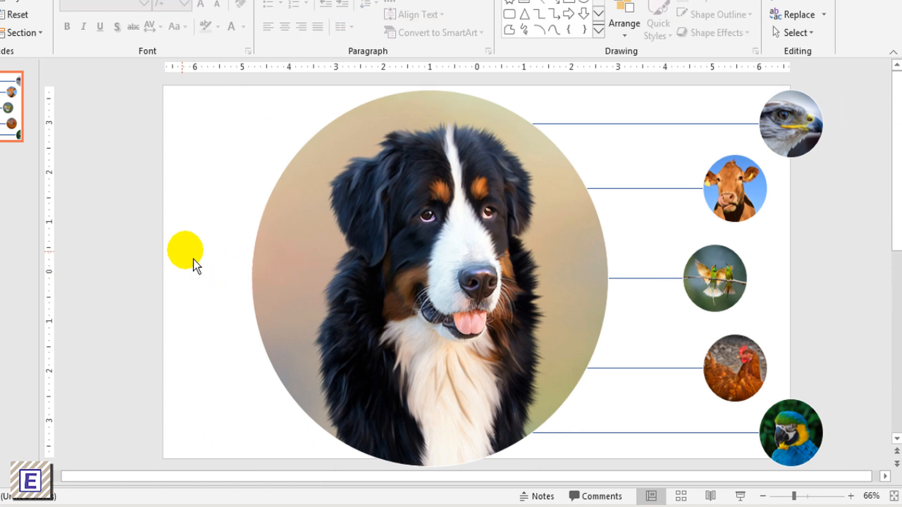
- Ungroup the converted group once more into individual pictures, lines and text boxes, and clear the selection
{"action": "left_click", "coordinate": [281, 188]}
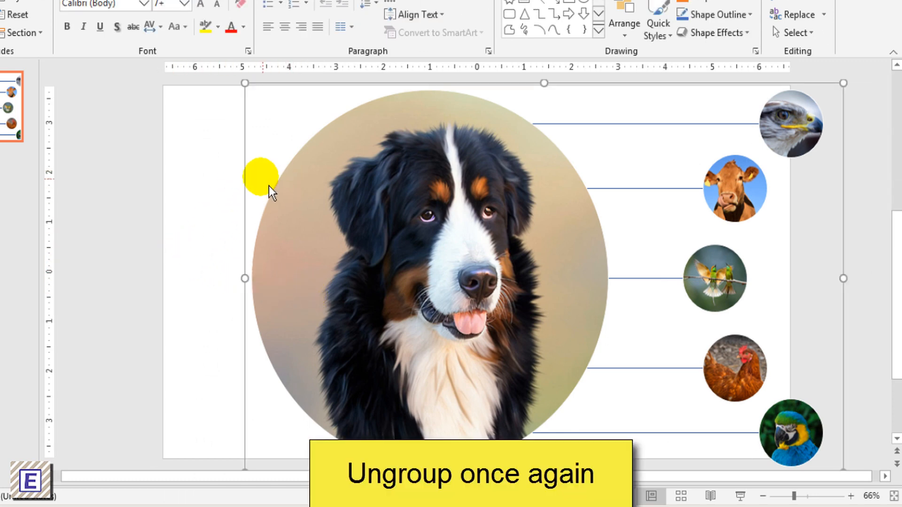
{"action": "right_click", "coordinate": [251, 160]}
{"action": "mouse_move", "coordinate": [297, 246]}
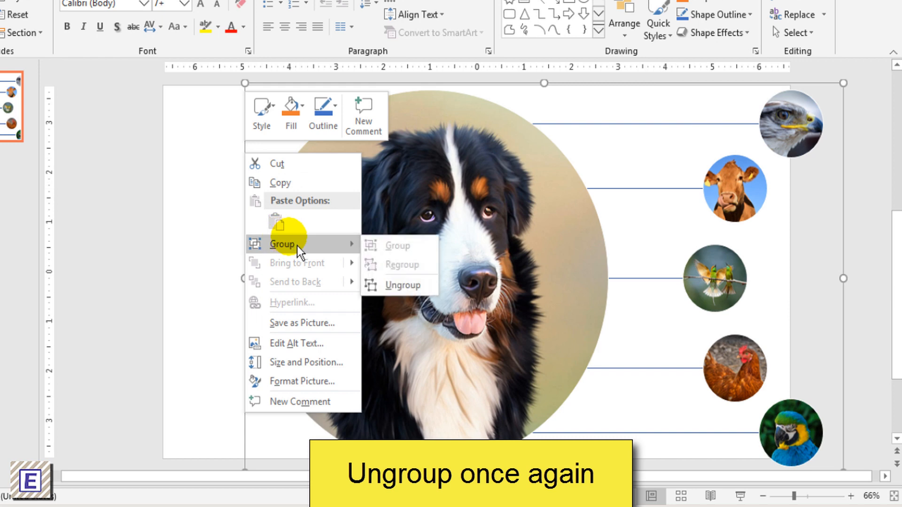
{"action": "left_click", "coordinate": [422, 287]}
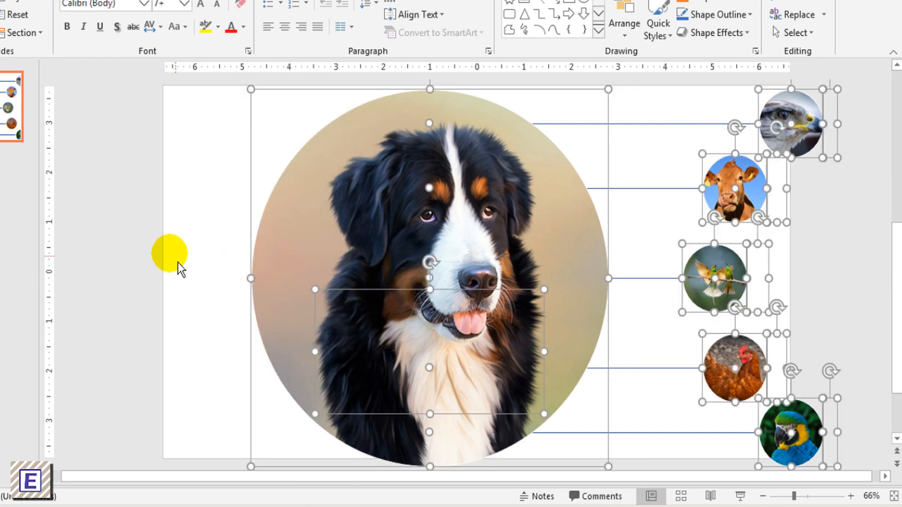
{"action": "left_click", "coordinate": [151, 252]}
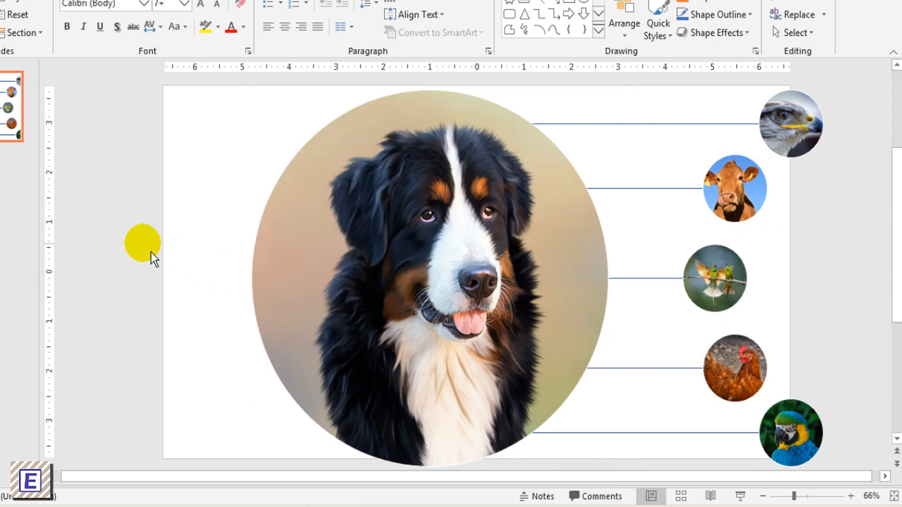
- Select the dog, eagle, cow, small birds, hen and parrot circles together and cut them from the slide
{"action": "left_click", "coordinate": [446, 230]}
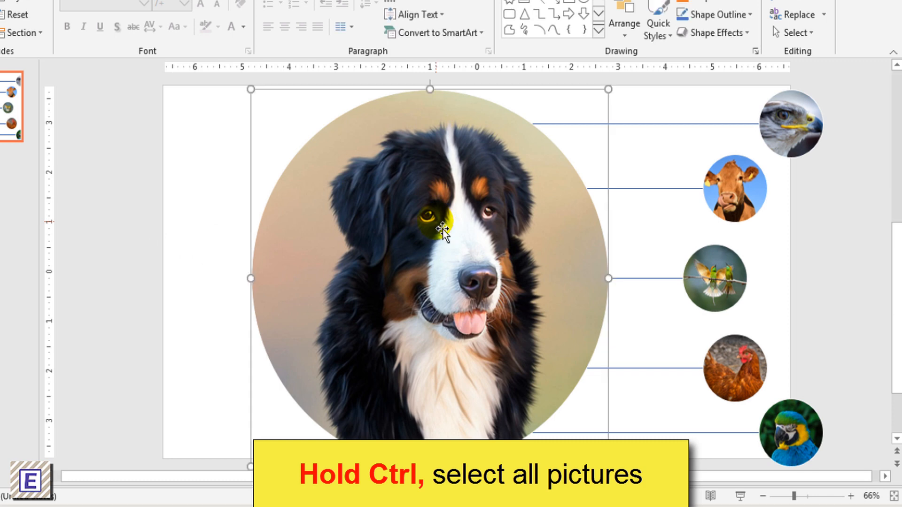
{"action": "left_click", "coordinate": [785, 116], "text": "ctrl"}
{"action": "left_click", "coordinate": [750, 188], "text": "ctrl"}
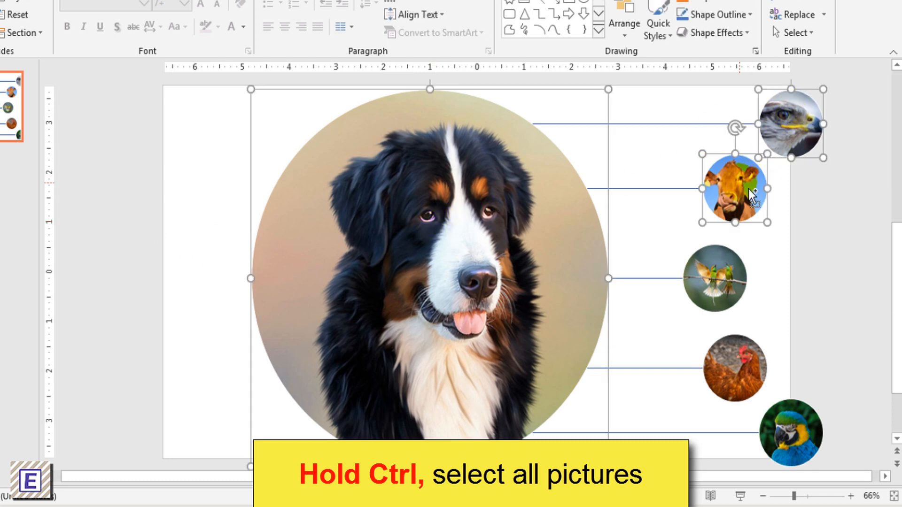
{"action": "left_click", "coordinate": [734, 280], "text": "ctrl"}
{"action": "left_click", "coordinate": [734, 353], "text": "ctrl"}
{"action": "left_click", "coordinate": [799, 432], "text": "ctrl"}
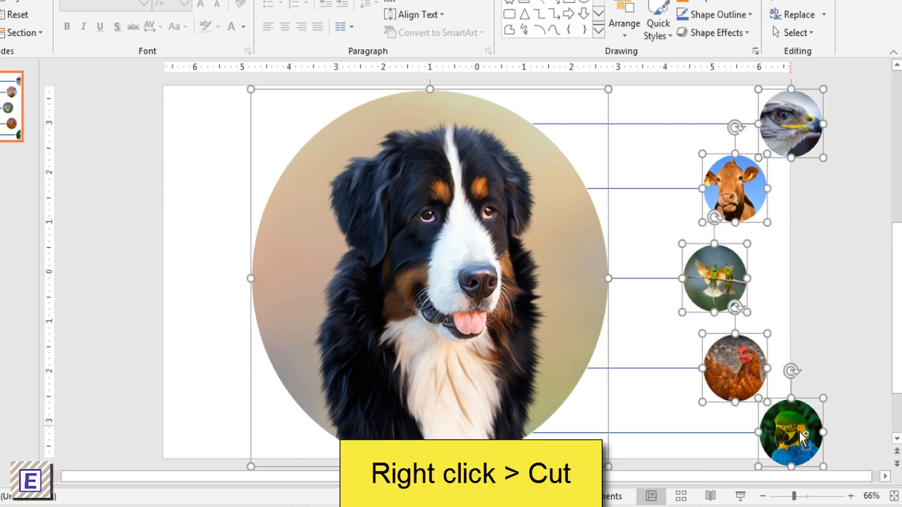
{"action": "right_click", "coordinate": [797, 433]}
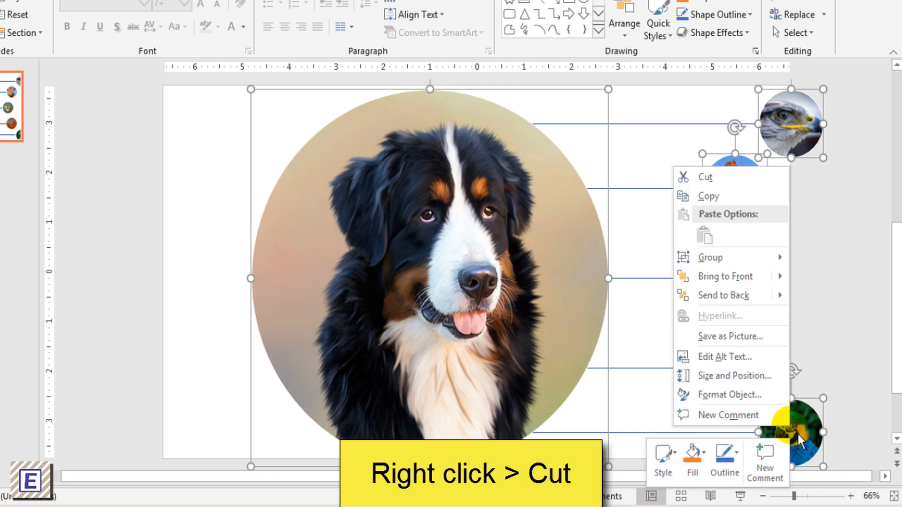
{"action": "left_click", "coordinate": [756, 182]}
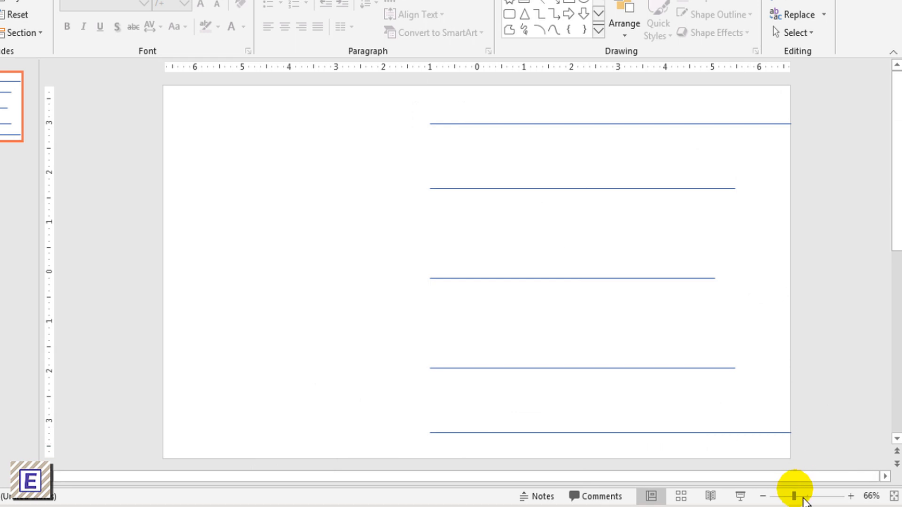
- Delete all the remaining connector lines and empty text boxes on and beside the slide
{"action": "left_click_drag", "start_coordinate": [794, 496], "coordinate": [792, 503]}
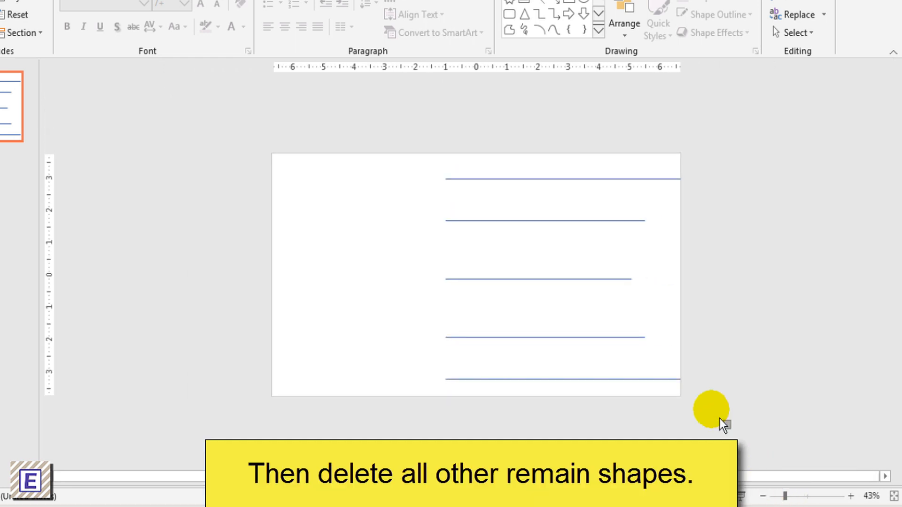
{"action": "left_click_drag", "start_coordinate": [731, 429], "coordinate": [412, 123]}
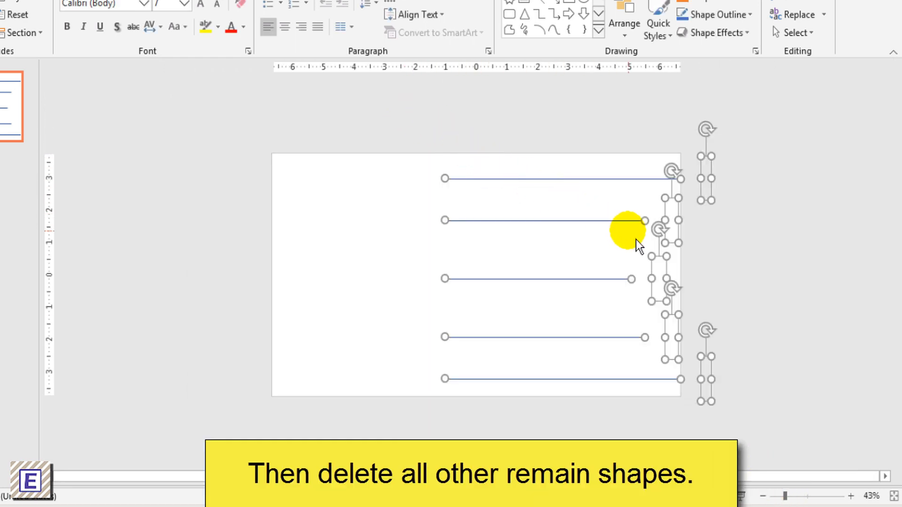
{"action": "key", "text": "Delete"}
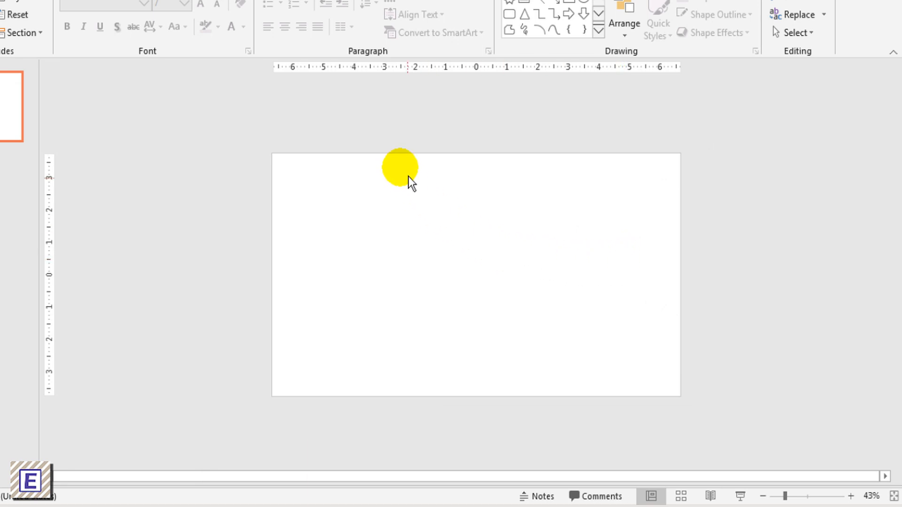
- Paste the six circular pictures back and shift them left together so they all fit across the slide
{"action": "right_click", "coordinate": [407, 175]}
{"action": "left_click", "coordinate": [431, 196]}
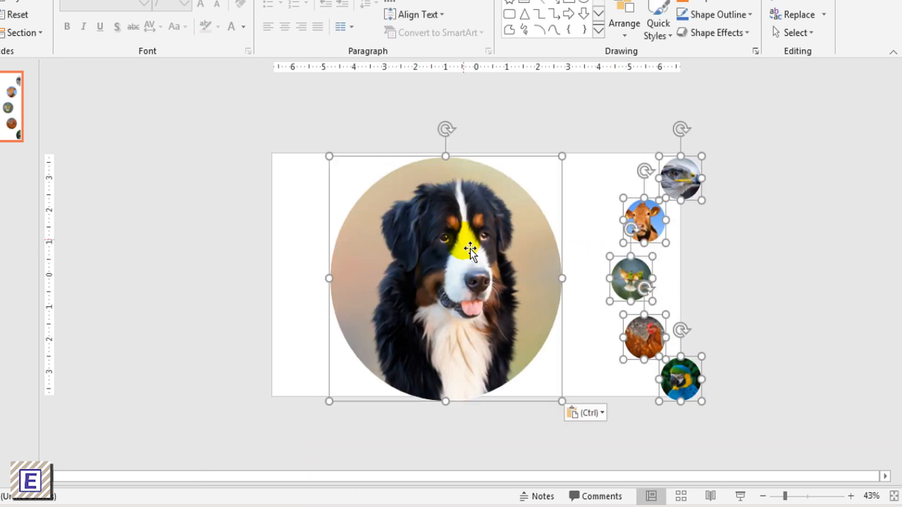
{"action": "left_click_drag", "start_coordinate": [469, 249], "coordinate": [427, 251]}
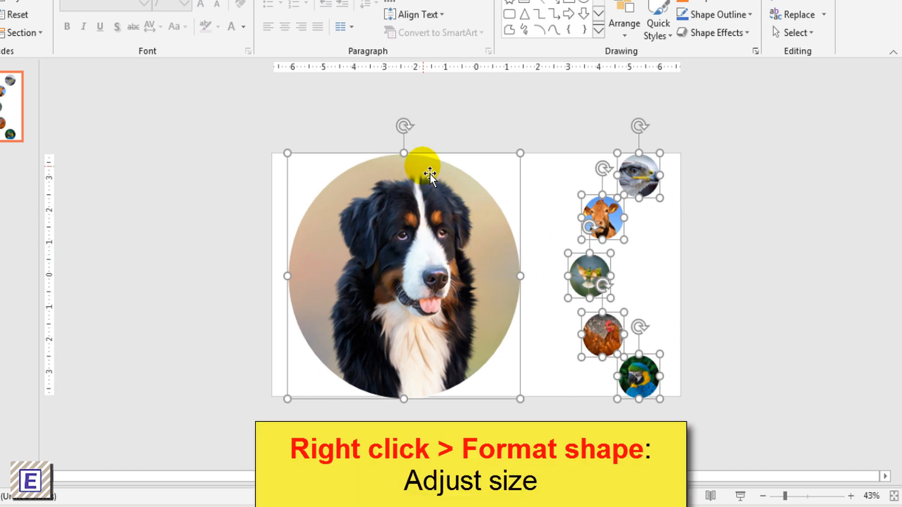
- Lock the aspect ratio of the six selected circular pictures, set their height to 3", and deselect them
{"action": "right_click", "coordinate": [429, 174]}
{"action": "left_click", "coordinate": [472, 397]}
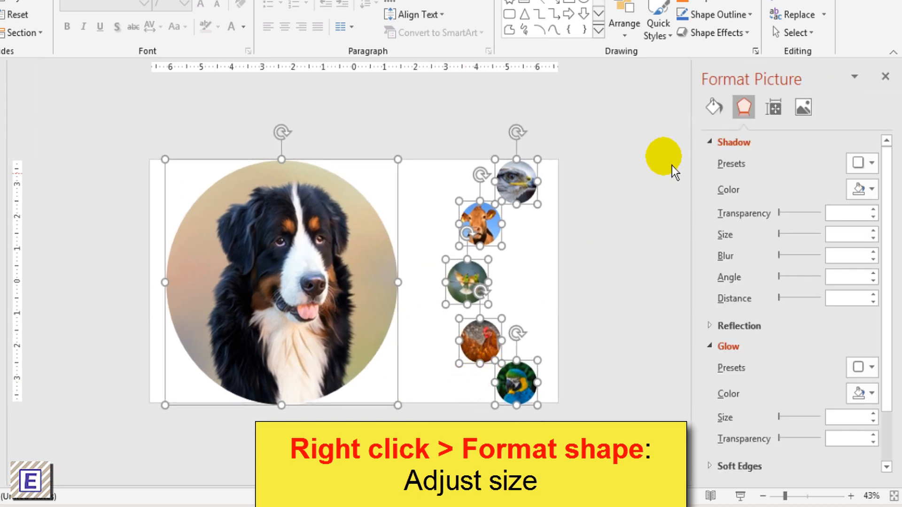
{"action": "left_click", "coordinate": [720, 114]}
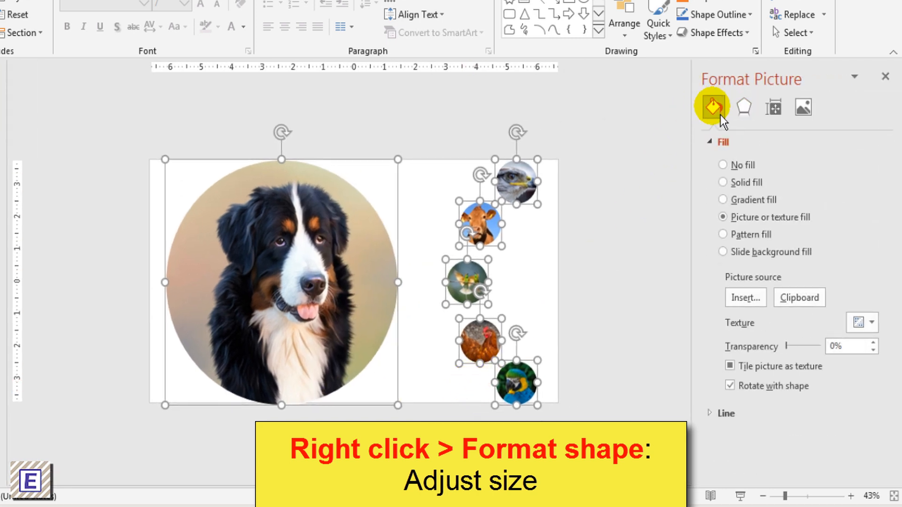
{"action": "left_click", "coordinate": [779, 114]}
{"action": "left_click", "coordinate": [720, 148]}
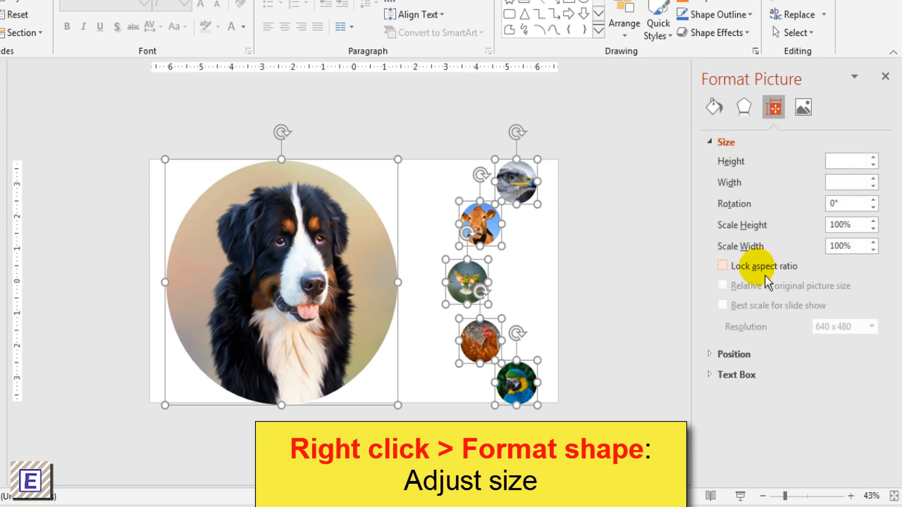
{"action": "left_click", "coordinate": [765, 272]}
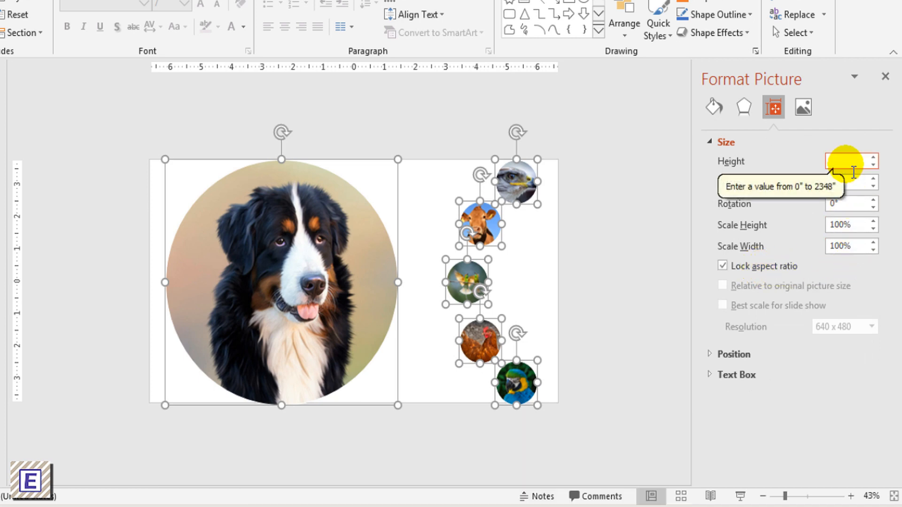
{"action": "type", "text": "3"}
{"action": "key", "text": "Return"}
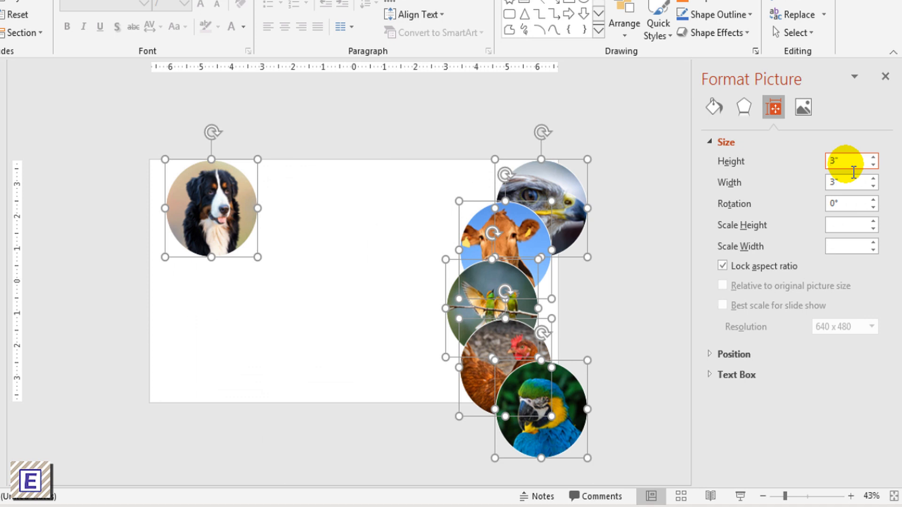
{"action": "left_click", "coordinate": [662, 263]}
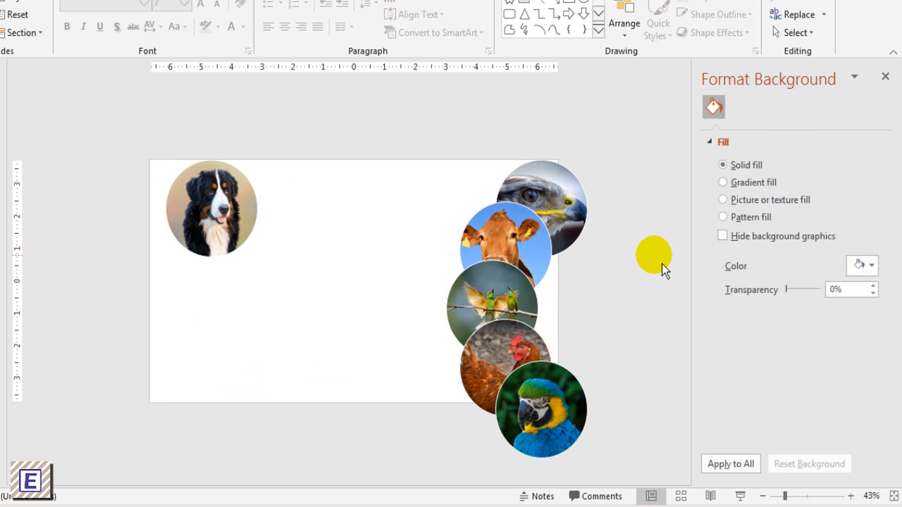
- Spread the bird, cow, eagle, hen and parrot circles across the slide without overlaps, and close the formatting settings
{"action": "left_click_drag", "start_coordinate": [531, 297], "coordinate": [376, 289]}
{"action": "left_click_drag", "start_coordinate": [489, 270], "coordinate": [416, 249]}
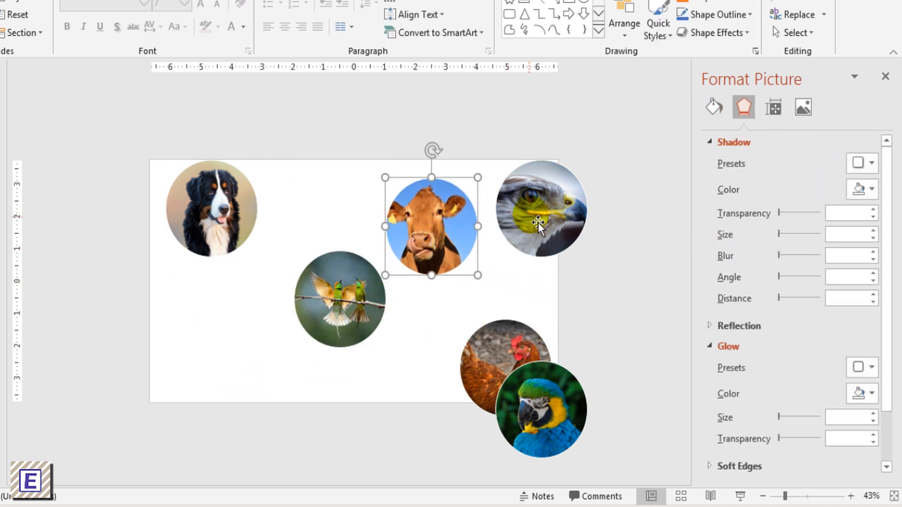
{"action": "left_click_drag", "start_coordinate": [540, 227], "coordinate": [527, 263]}
{"action": "left_click_drag", "start_coordinate": [497, 366], "coordinate": [241, 336]}
{"action": "left_click_drag", "start_coordinate": [552, 403], "coordinate": [479, 334]}
{"action": "left_click", "coordinate": [615, 328]}
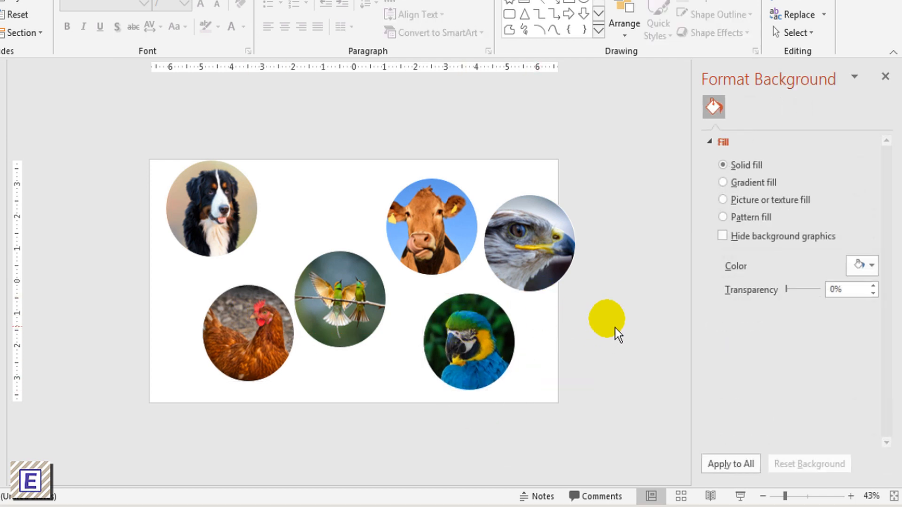
{"action": "left_click", "coordinate": [885, 76]}
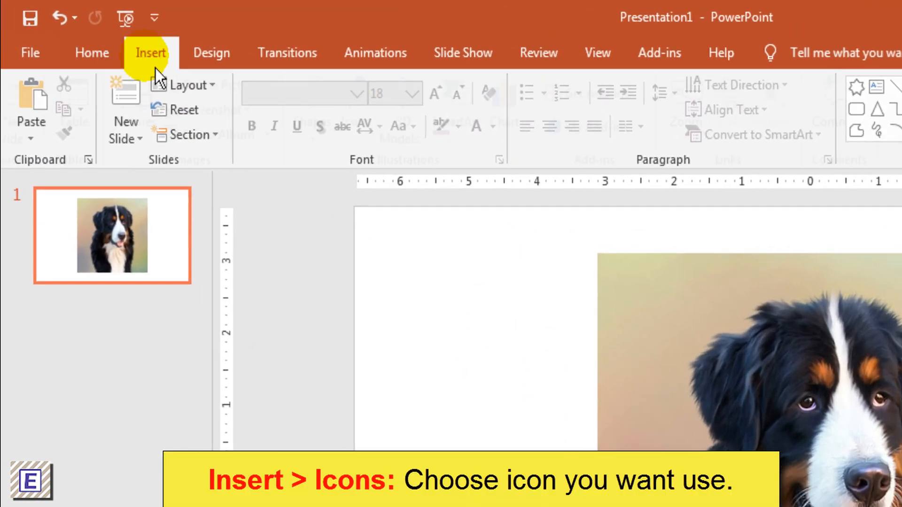
- Open the icon library to insert an icon on the slide with the dog picture
{"action": "left_click", "coordinate": [107, 36]}
{"action": "left_click", "coordinate": [384, 129]}
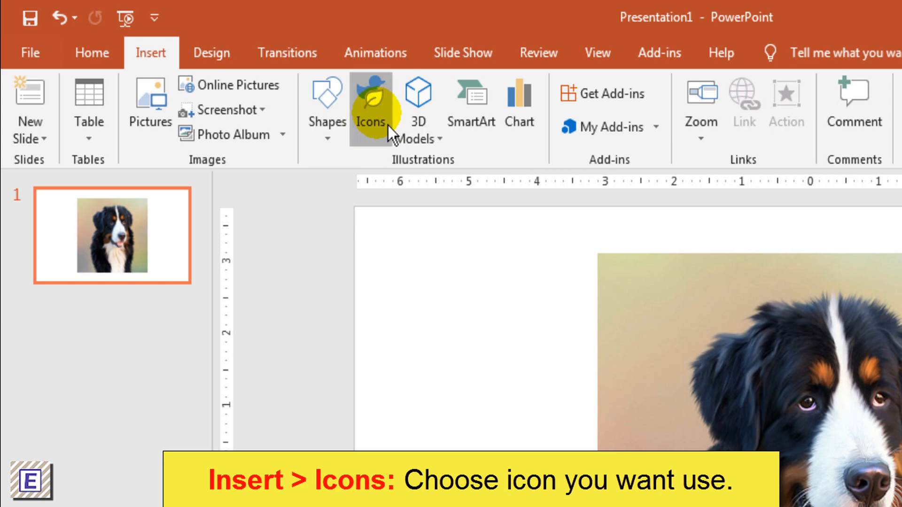